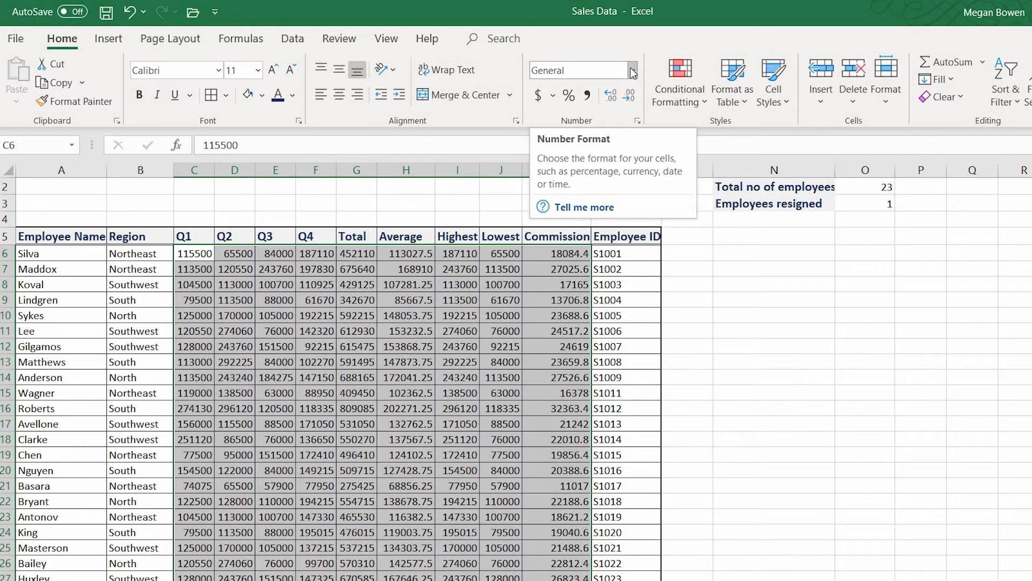
# Apply the comma style to the sales figures from Q1 through Commission, and switch them to the dollar accounting format.
pyautogui.click(536, 97)
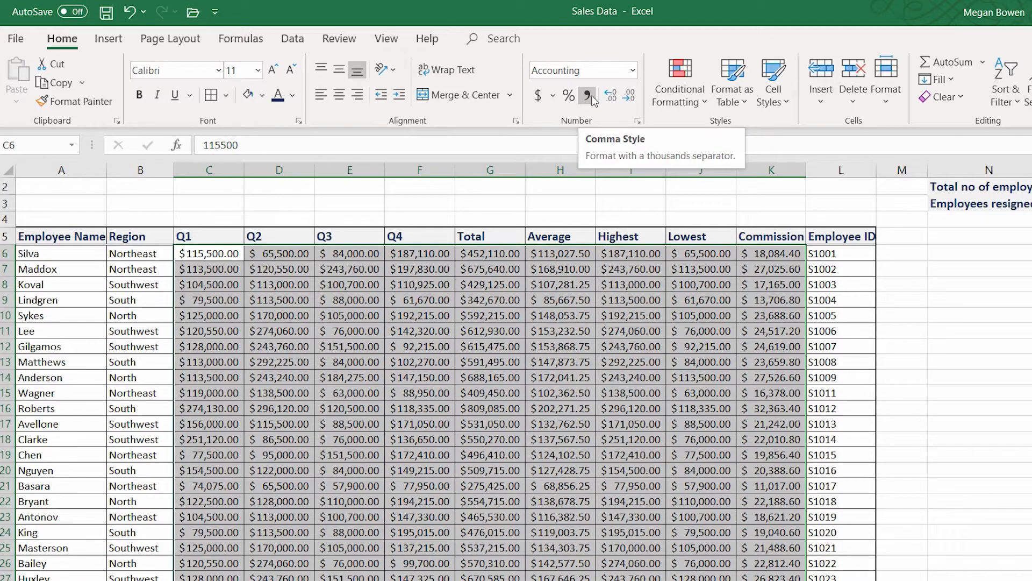
pyautogui.hotkey('ctrl', 'z')
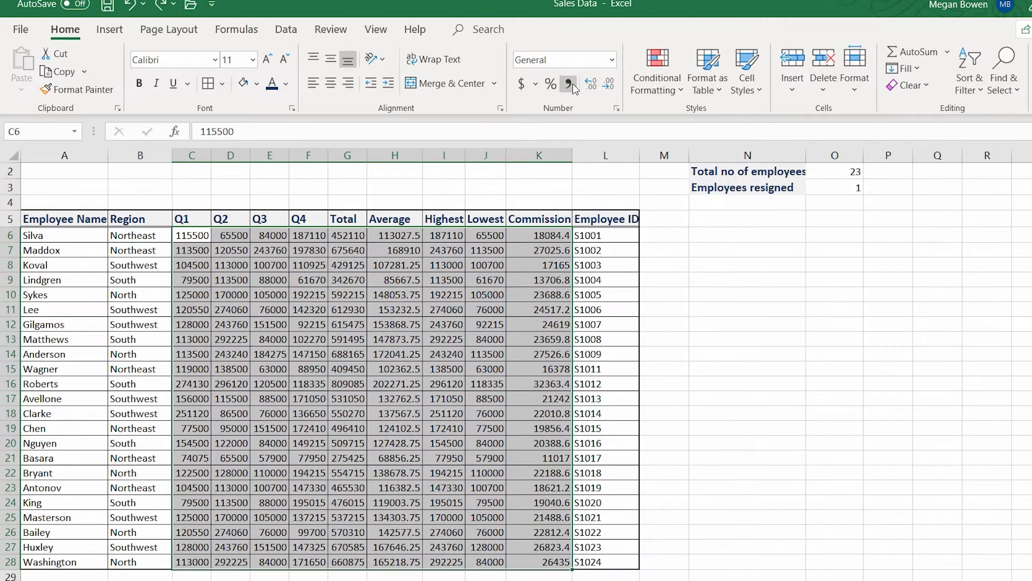
pyautogui.click(590, 97)
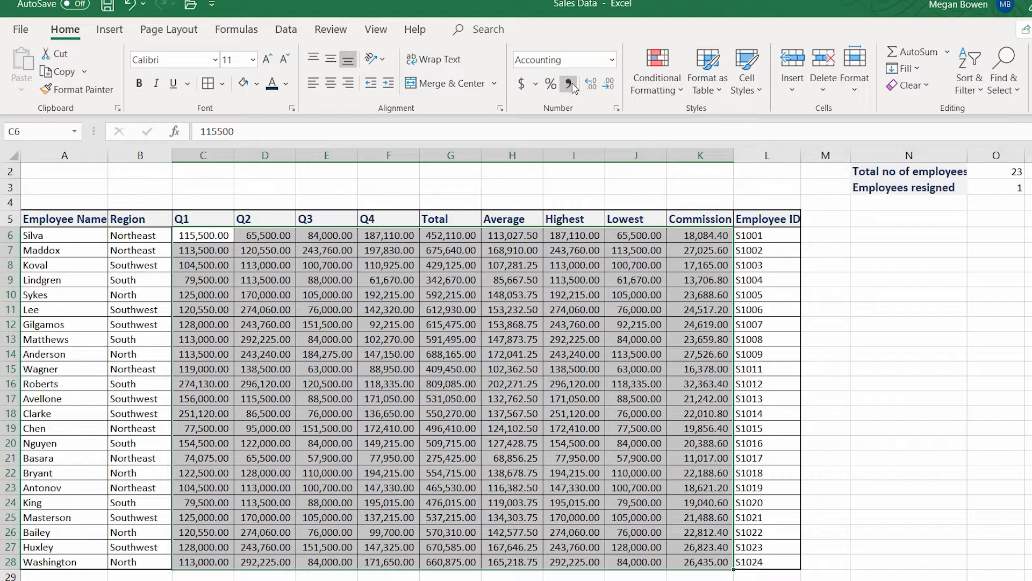
pyautogui.click(521, 86)
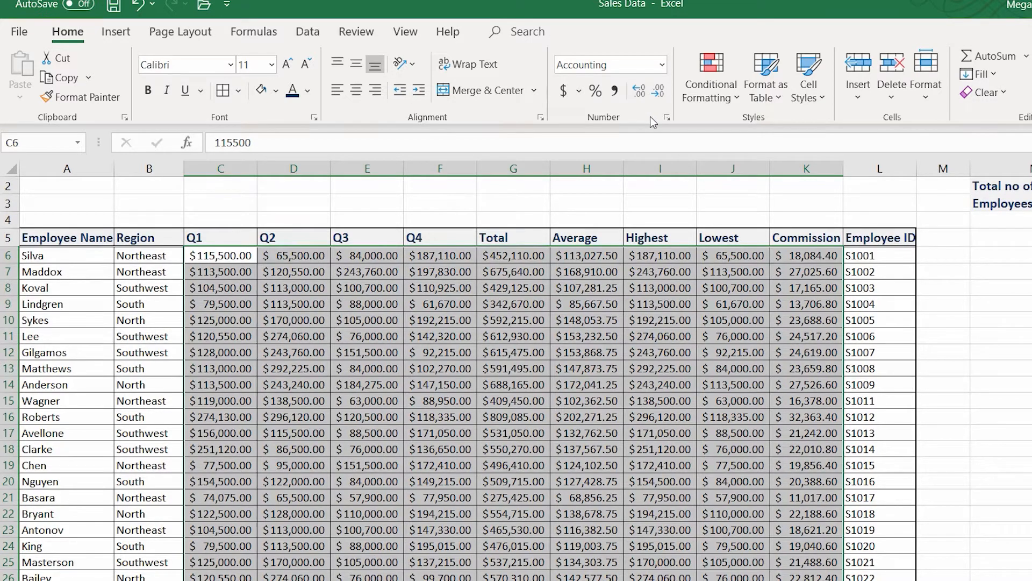
# Try more and fewer decimal places on the selected sales figures, and leave them with no decimals.
pyautogui.click(639, 92)
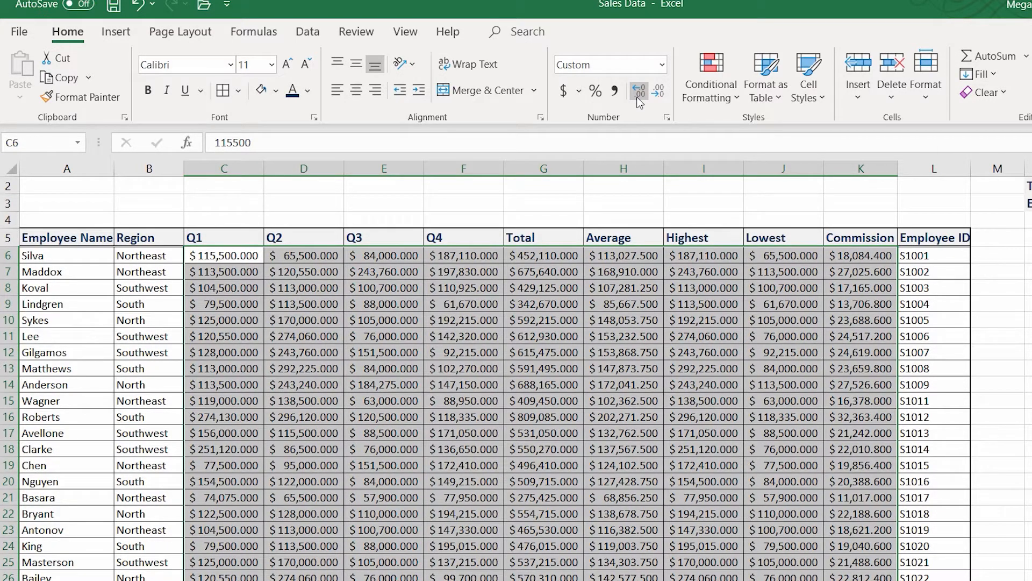
pyautogui.click(659, 91)
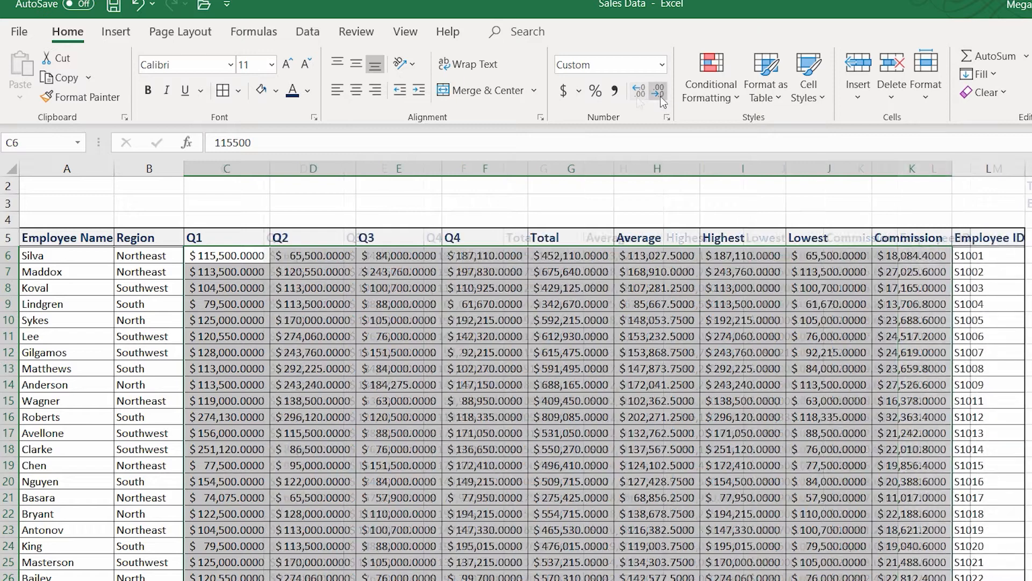
pyautogui.click(659, 91)
pyautogui.click(658, 91)
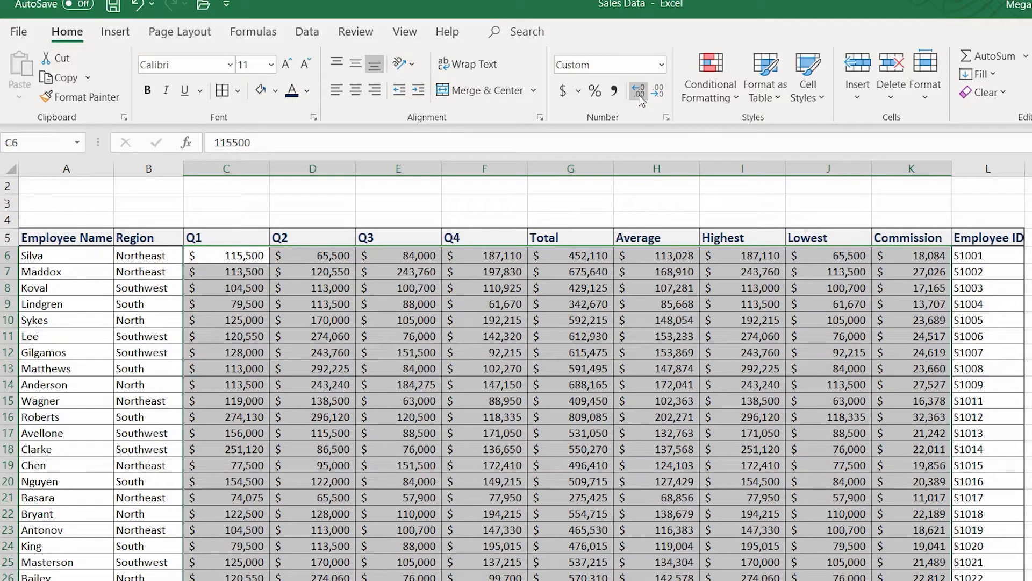
pyautogui.click(638, 91)
pyautogui.click(638, 91)
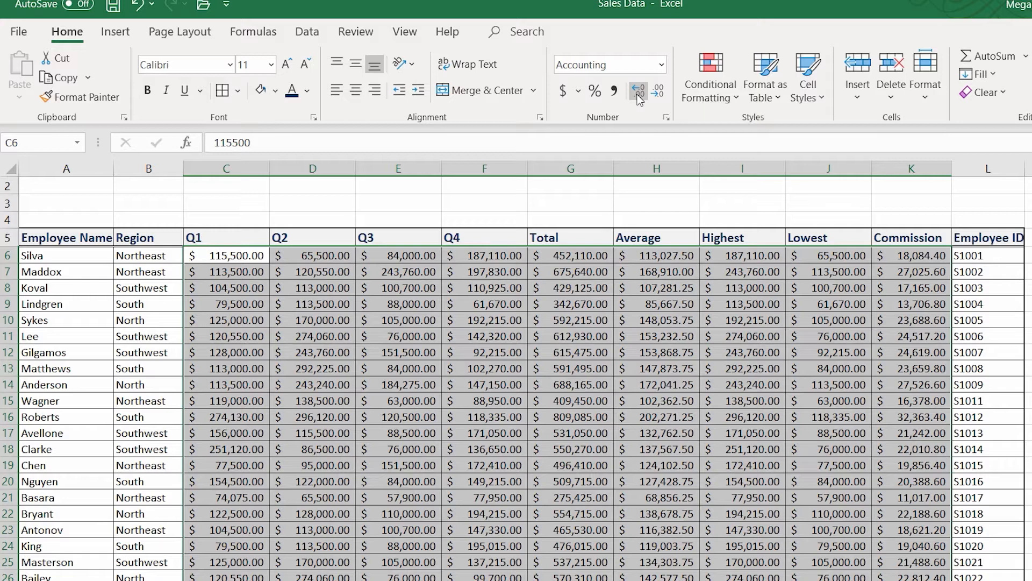
pyautogui.click(657, 93)
pyautogui.click(657, 93)
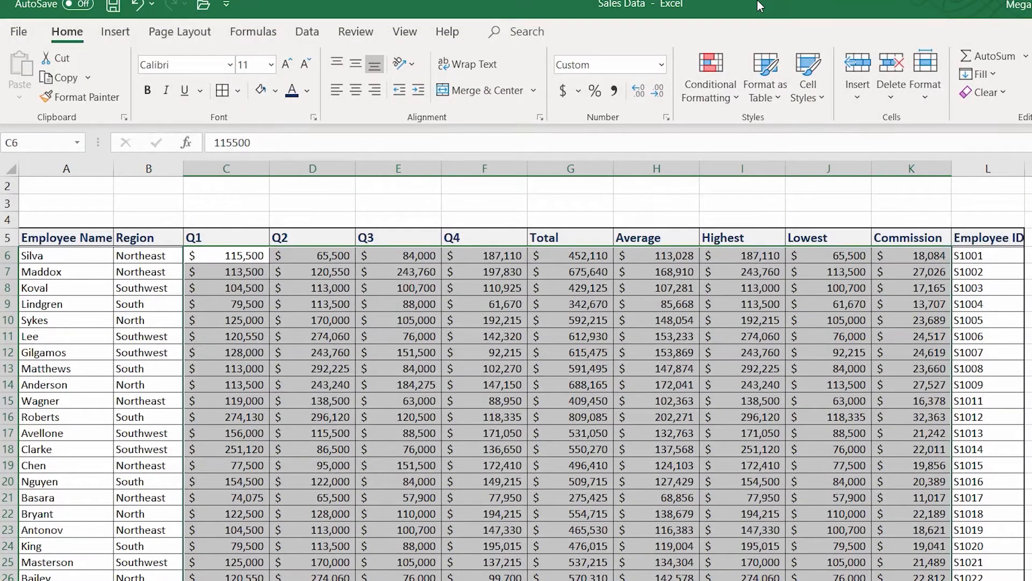
# Look over the accounting currency symbols, and apply the Currency number format to the selected sales figures.
pyautogui.click(578, 92)
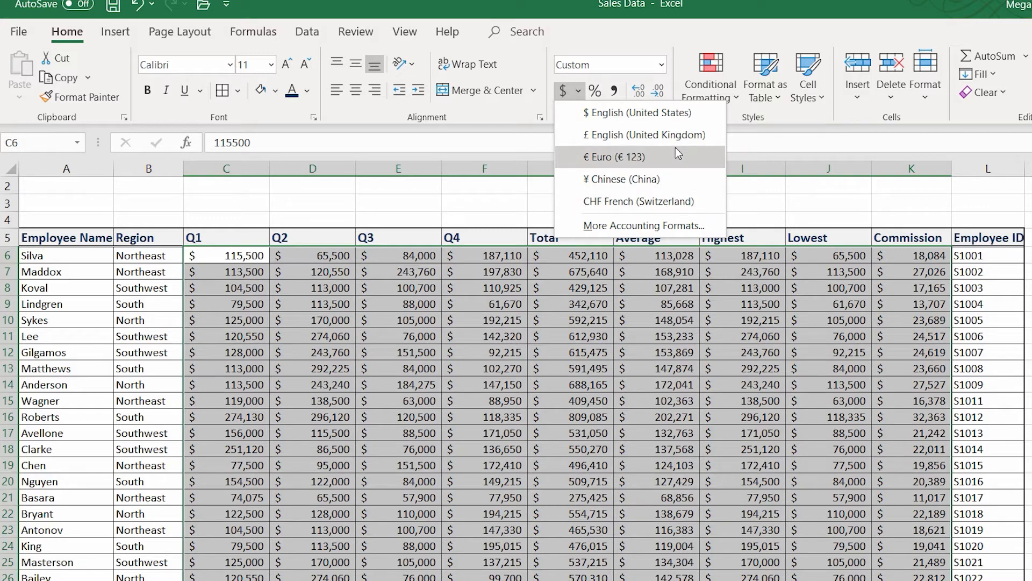
pyautogui.click(662, 65)
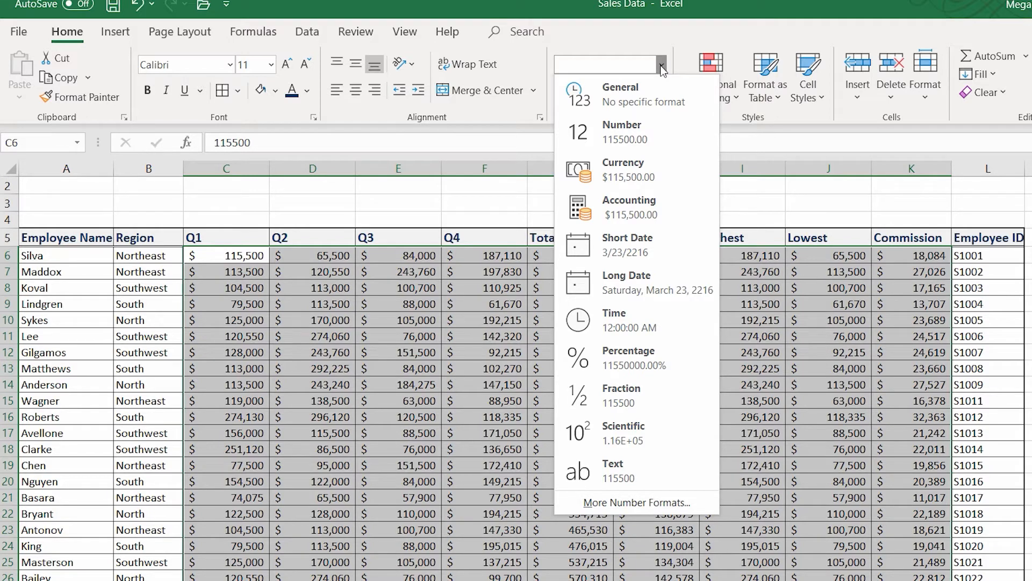
pyautogui.click(629, 178)
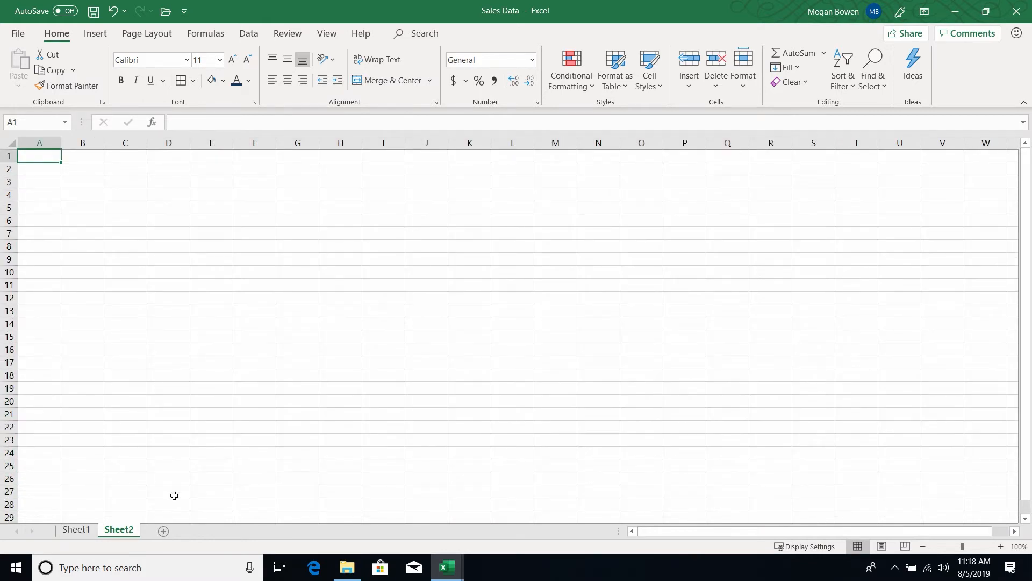
# Enter the date 1/1/19 in cell A1 of Sheet2, and delete the cell's contents.
pyautogui.write('1/1/19')
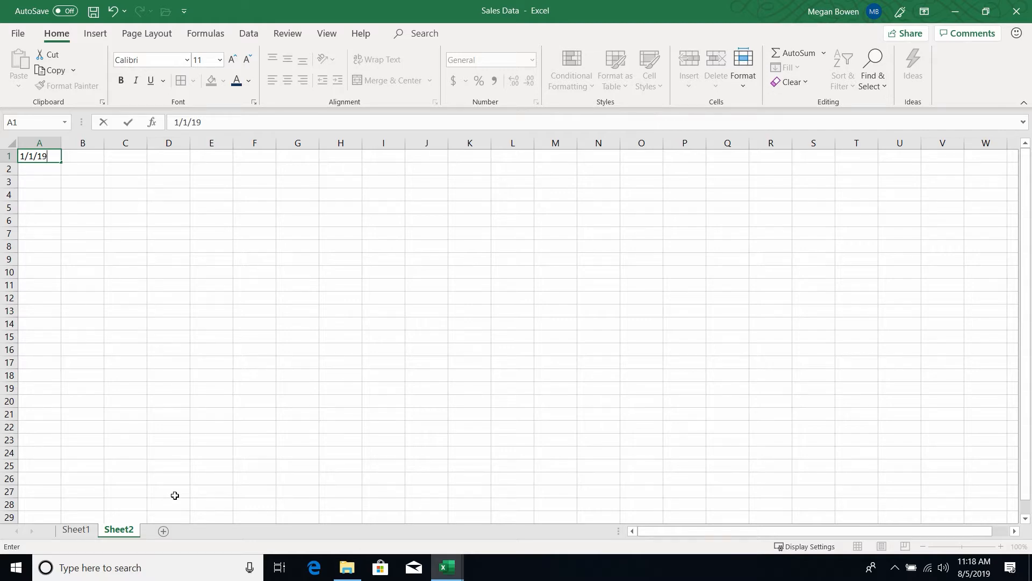
pyautogui.press('Return')
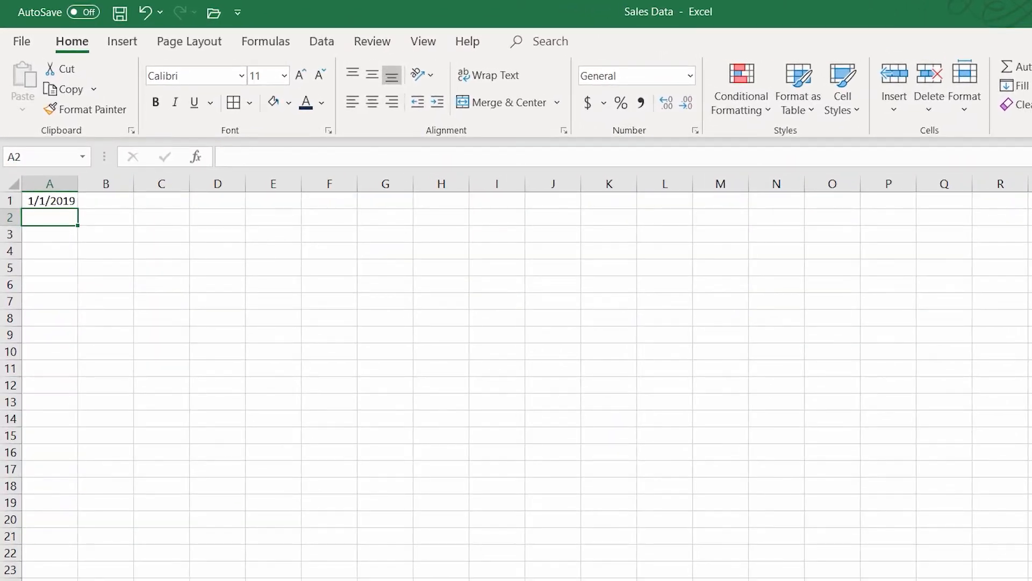
pyautogui.click(50, 201)
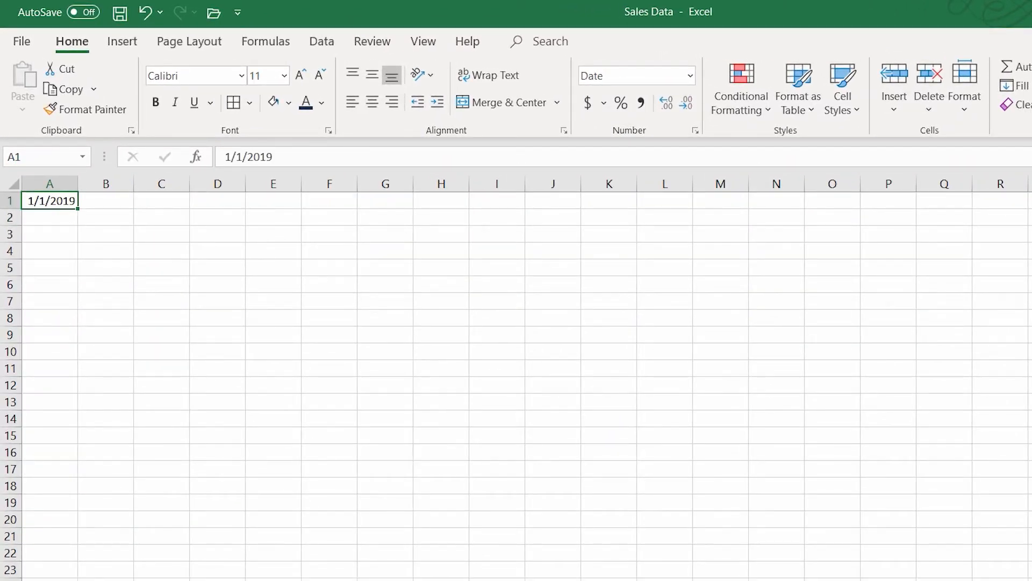
pyautogui.press('Delete')
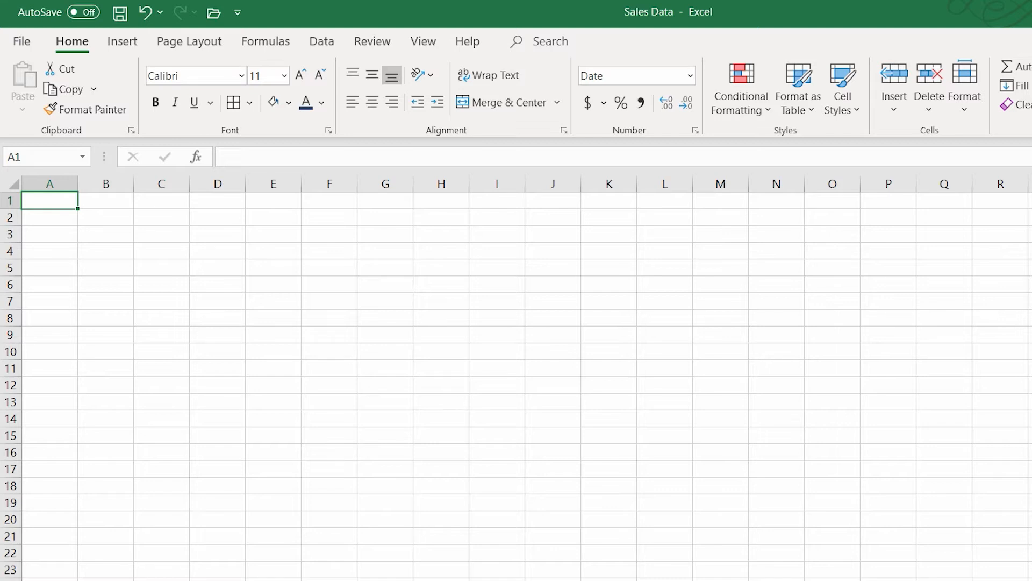
# Enter 547296 in cell A1 and reset the cell's number format to General.
pyautogui.write('547296')
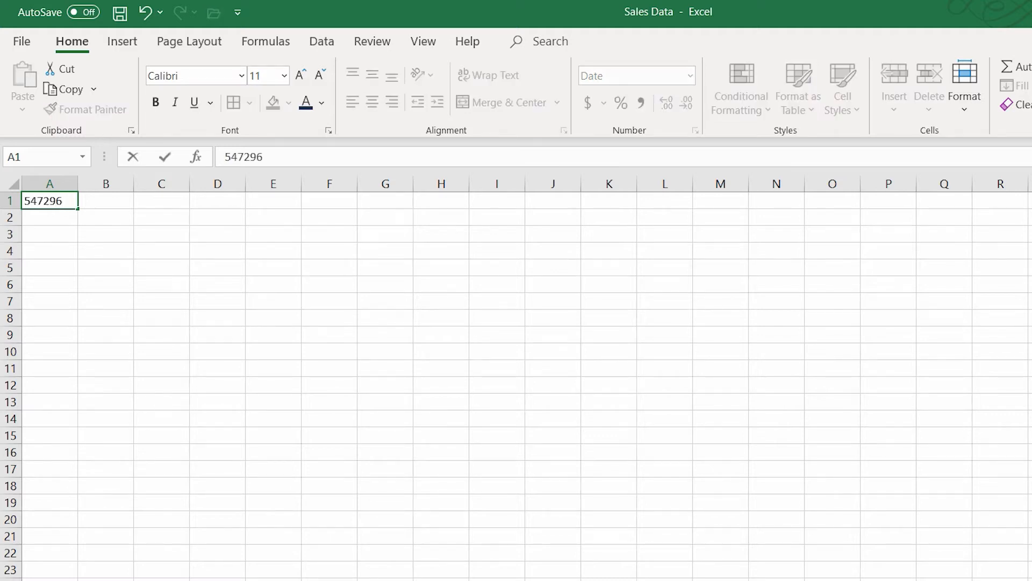
pyautogui.press('Return')
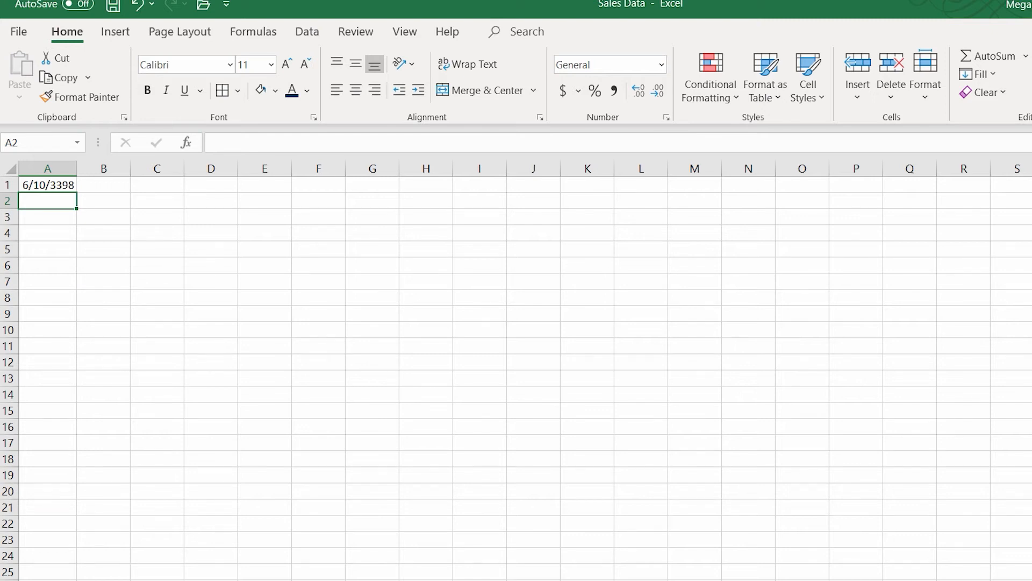
pyautogui.click(47, 185)
pyautogui.click(662, 65)
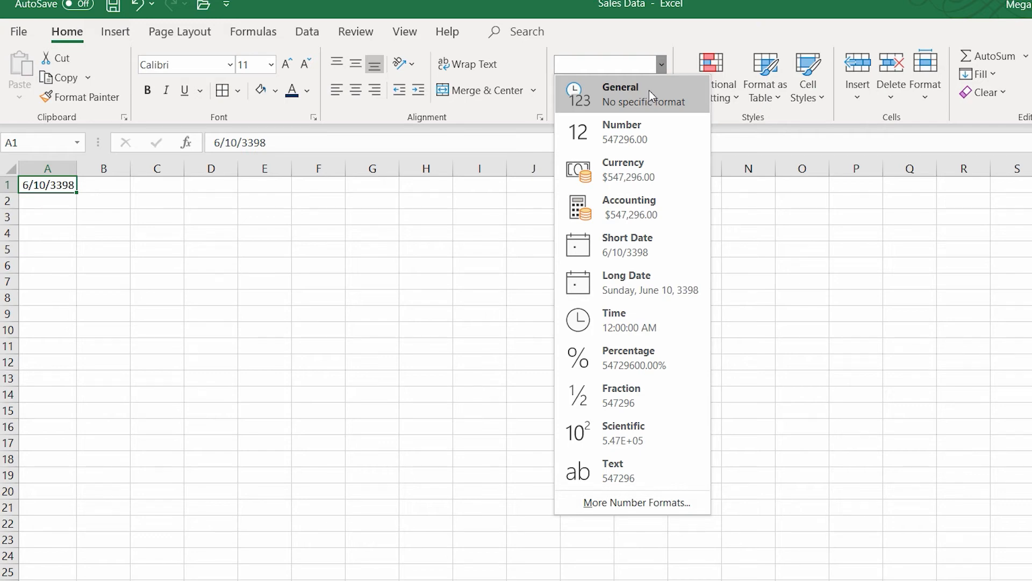
pyautogui.click(648, 94)
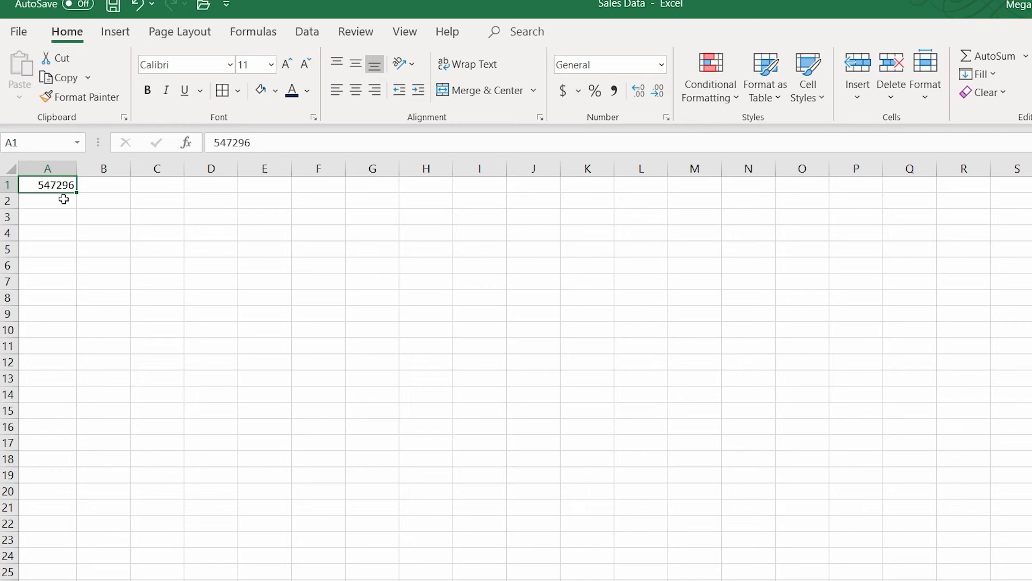
# Enter .45 in cell A2 and format the cell as a percentage.
pyautogui.click(63, 199)
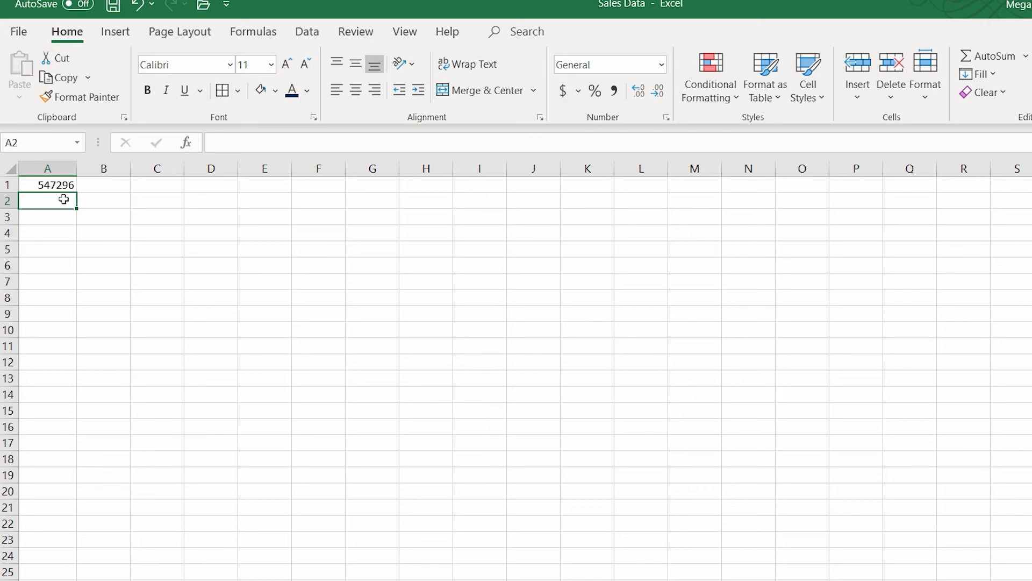
pyautogui.write('.45')
pyautogui.hotkey('ctrl', 'Return')
pyautogui.click(602, 91)
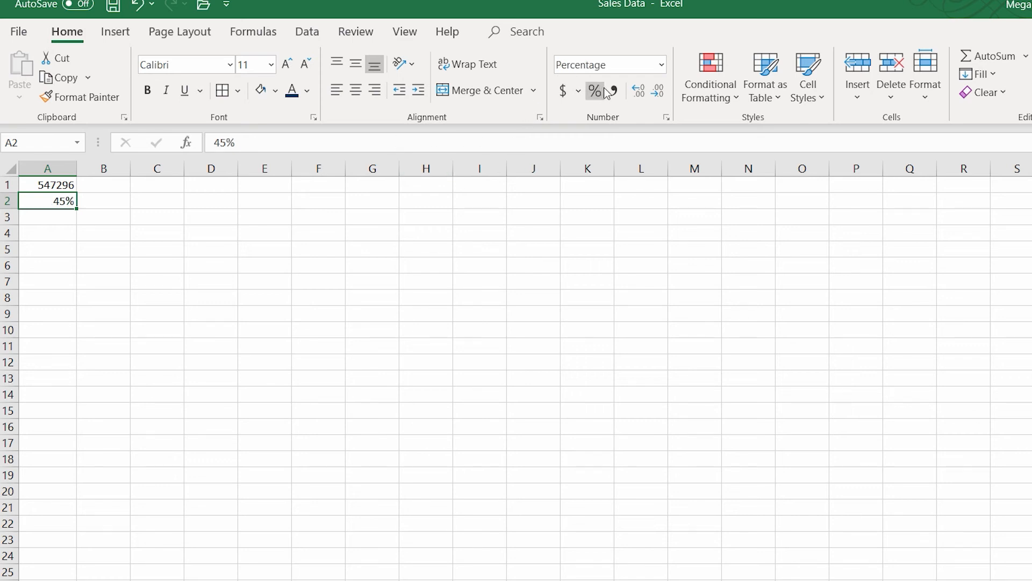
# Replace the percentage in cell A2 with 32, and reset the cell's number format to General.
pyautogui.press('Delete')
pyautogui.write('32')
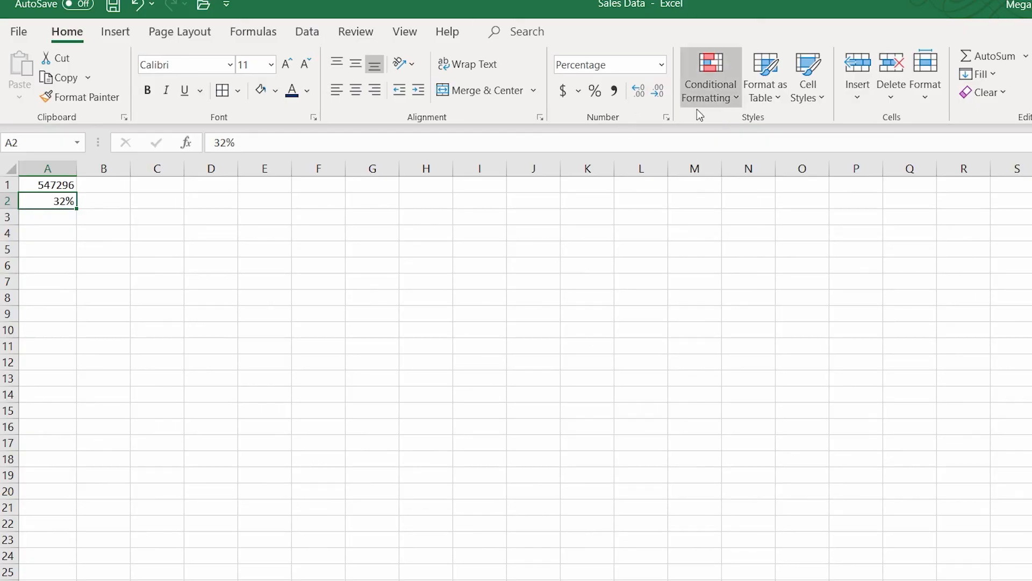
pyautogui.click(663, 67)
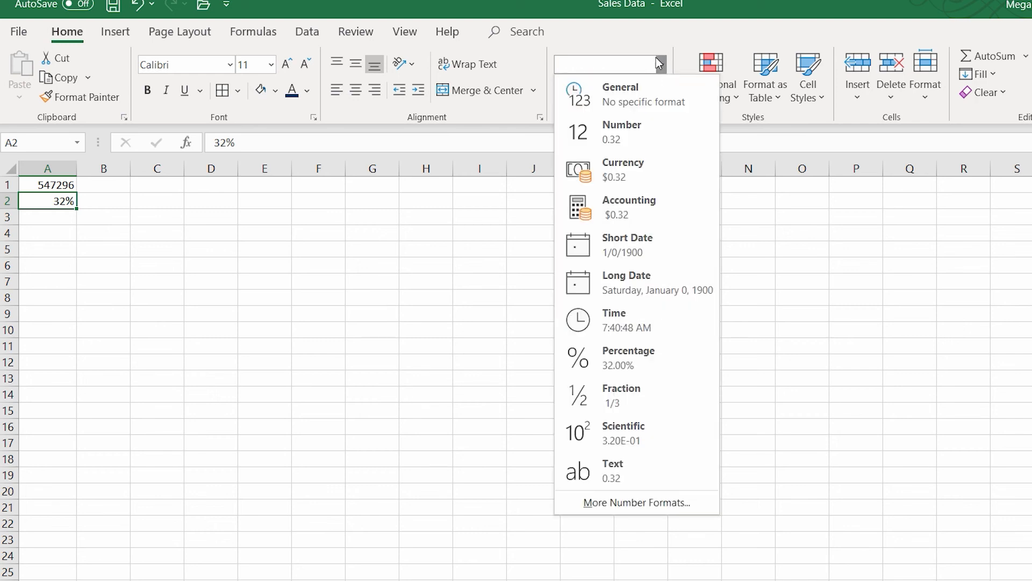
pyautogui.click(647, 103)
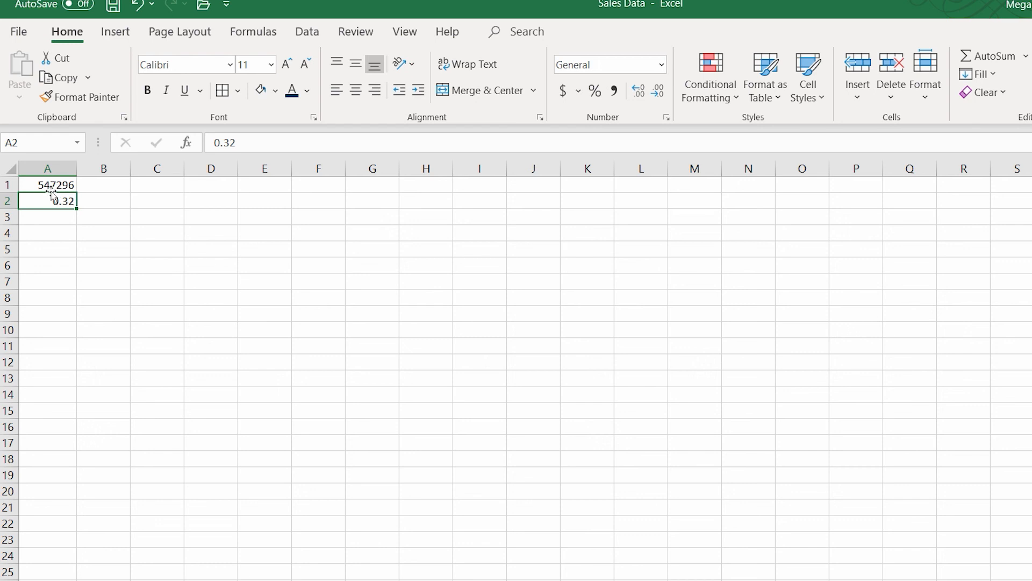